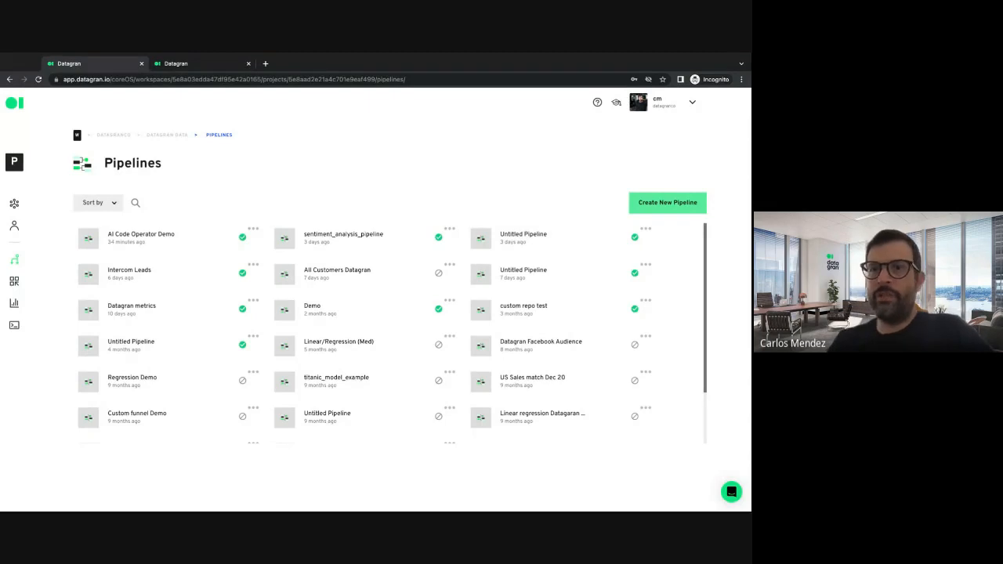
# Step: Create a new pipeline and look through the integrations, operators and destinations available for it
pyautogui.click(657, 207)
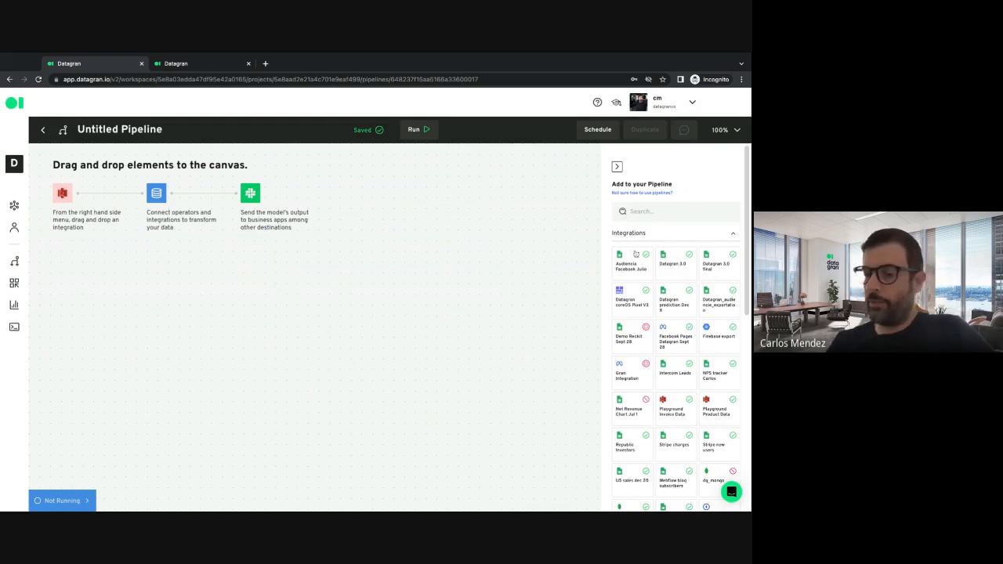
pyautogui.scroll(-7, 635, 253)
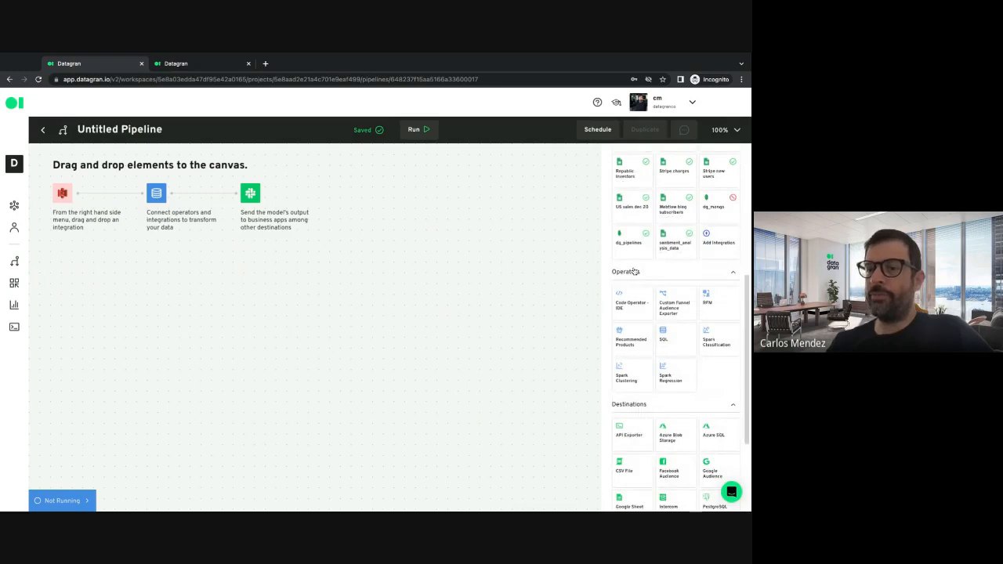
pyautogui.scroll(-4, 636, 271)
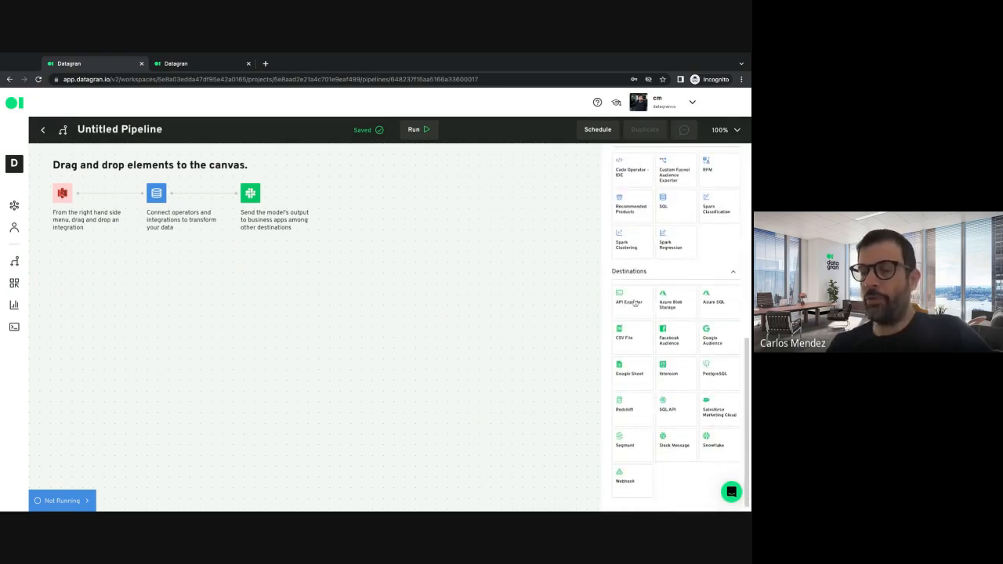
pyautogui.scroll(10, 634, 303)
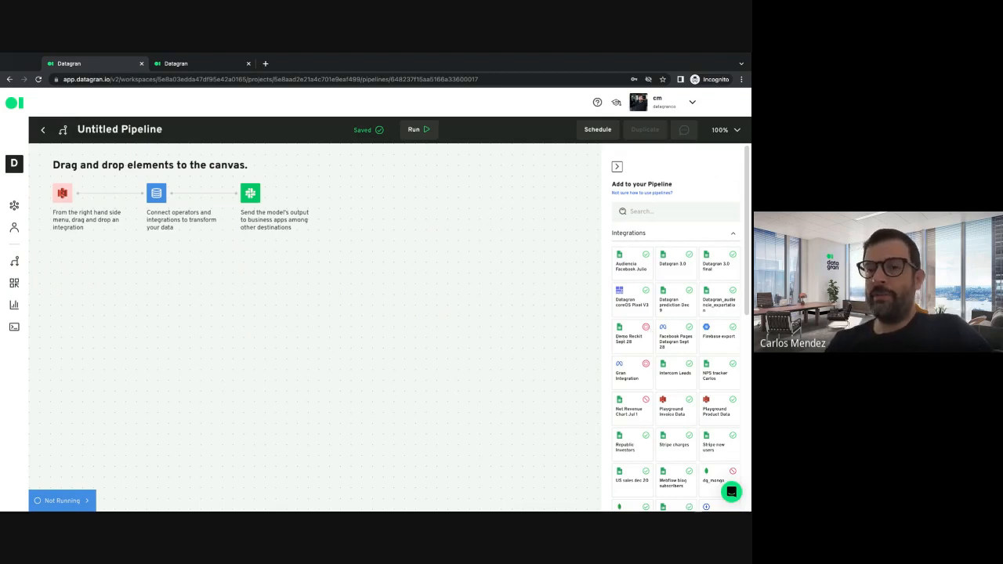
# Step: Place an API Exporter destination and the Audiencia Facebook Julio integration on the empty canvas
pyautogui.scroll(-10, 675, 329)
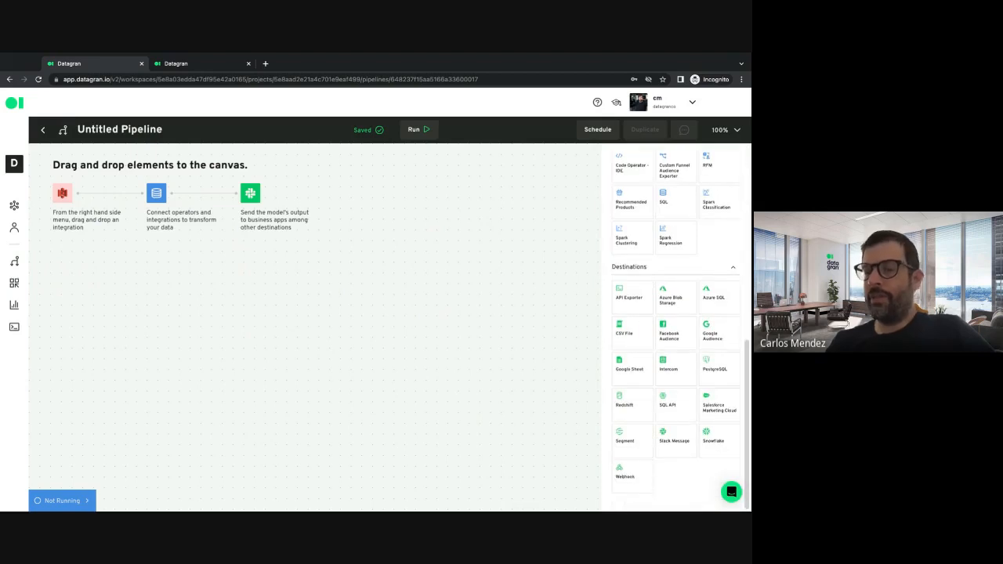
pyautogui.moveTo(639, 296); pyautogui.dragTo(361, 265)
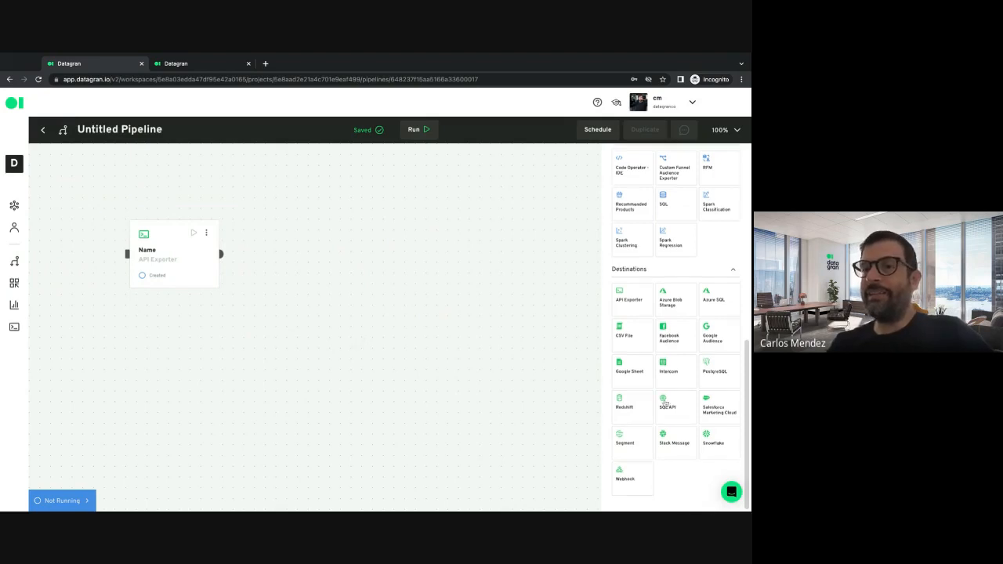
pyautogui.scroll(4, 631, 203)
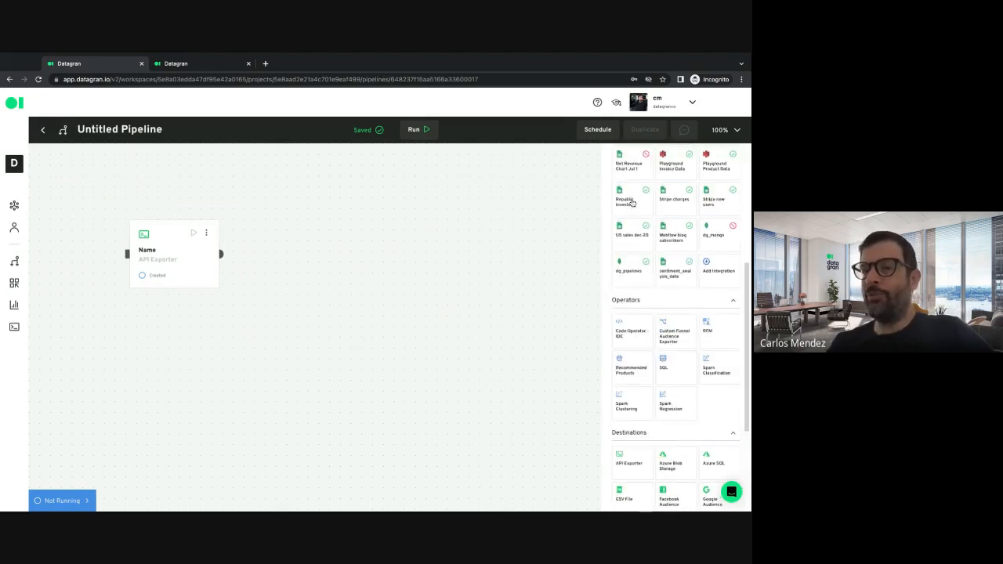
pyautogui.scroll(6, 632, 203)
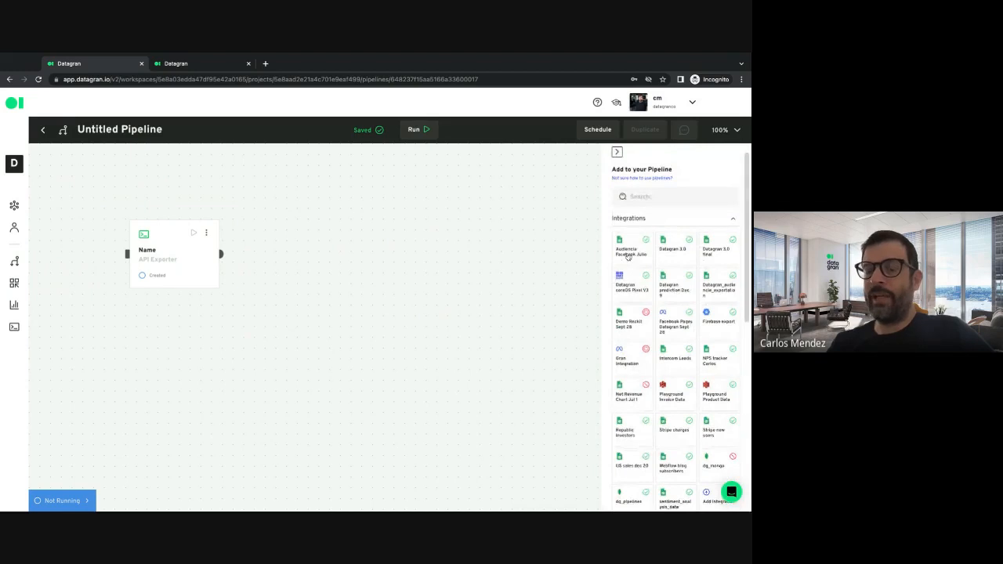
pyautogui.moveTo(628, 256); pyautogui.dragTo(420, 326)
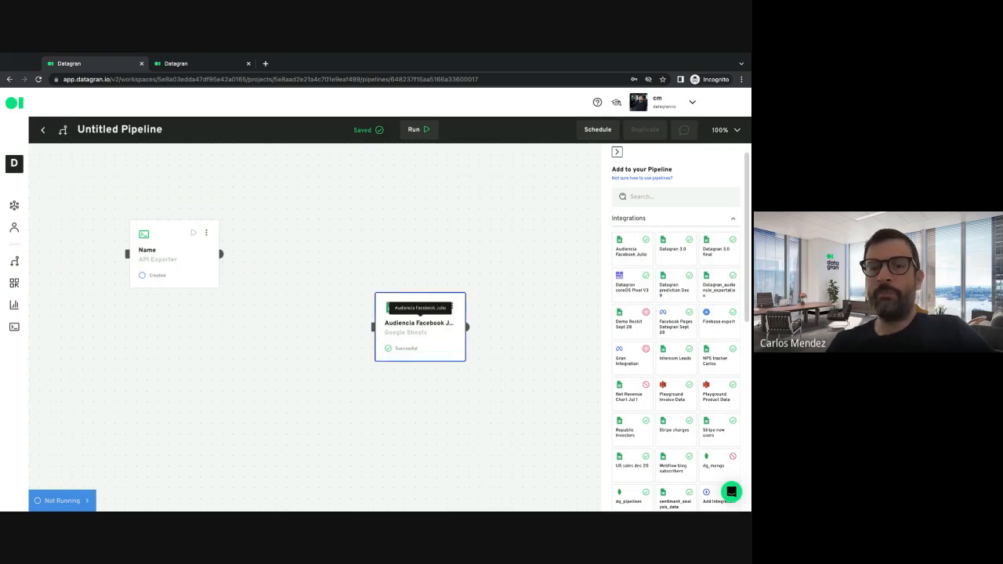
# Step: Delete the Audiencia Facebook Julio and API Exporter elements from the canvas, confirming each removal
pyautogui.press('Delete')
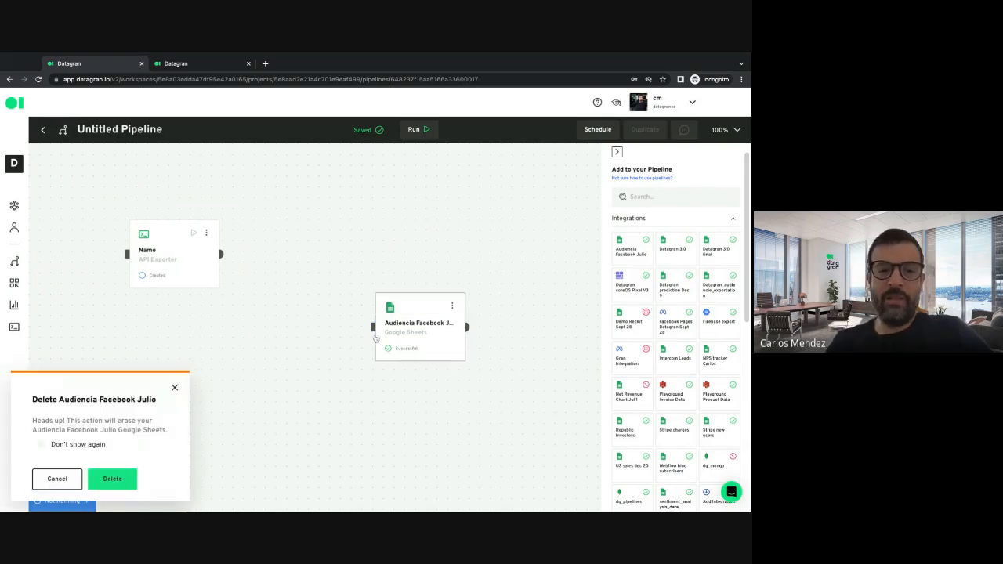
pyautogui.click(117, 479)
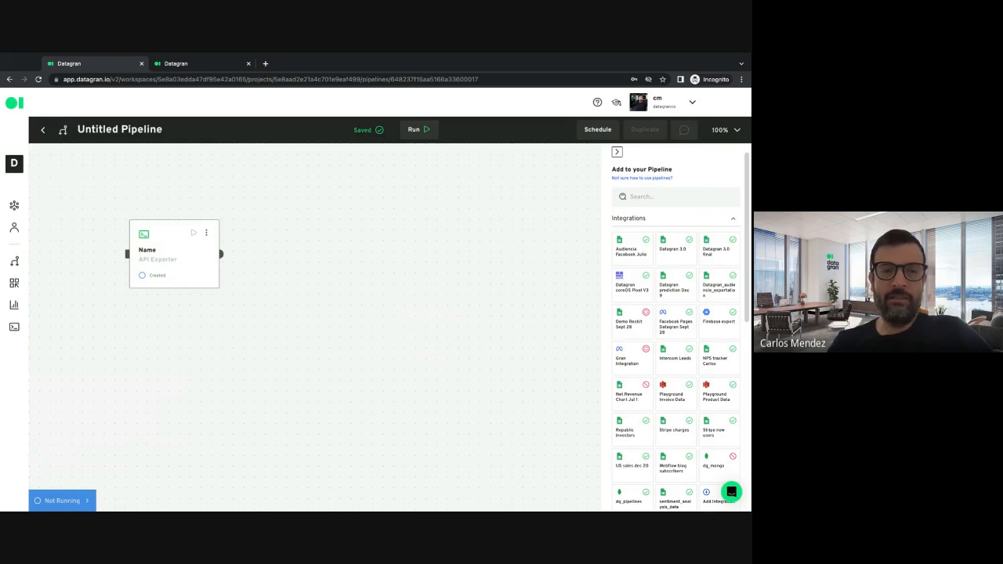
pyautogui.press('Delete')
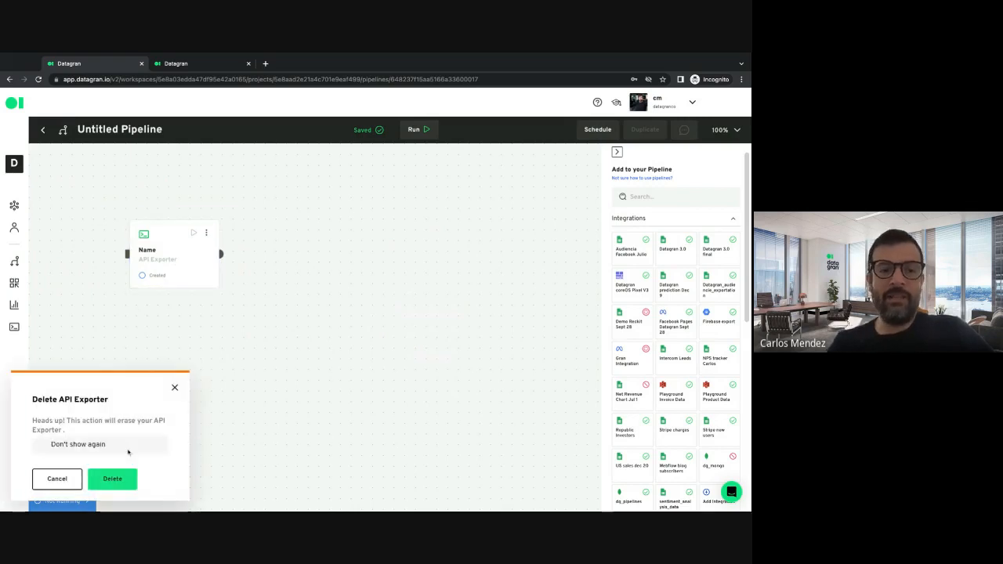
pyautogui.click(116, 477)
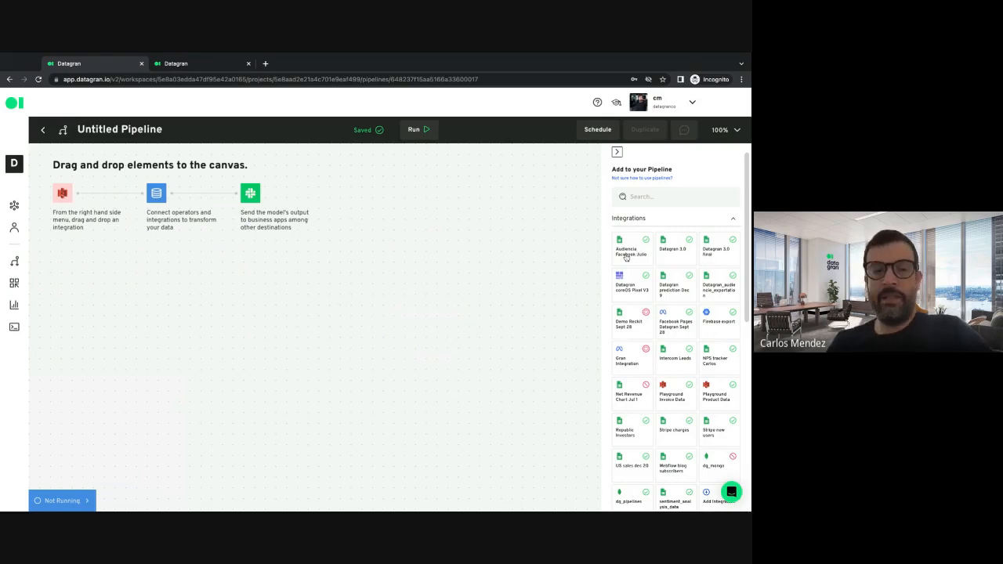
# Step: Add the Audiencia Facebook Julio integration to the canvas and connect its output to a new SQL operator
pyautogui.moveTo(626, 257); pyautogui.dragTo(179, 284)
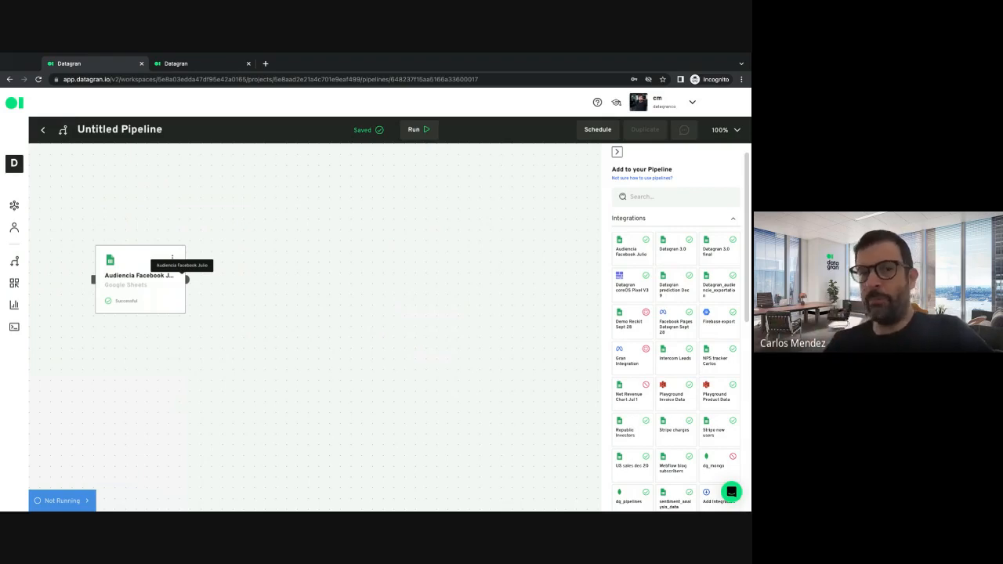
pyautogui.scroll(-3, 718, 355)
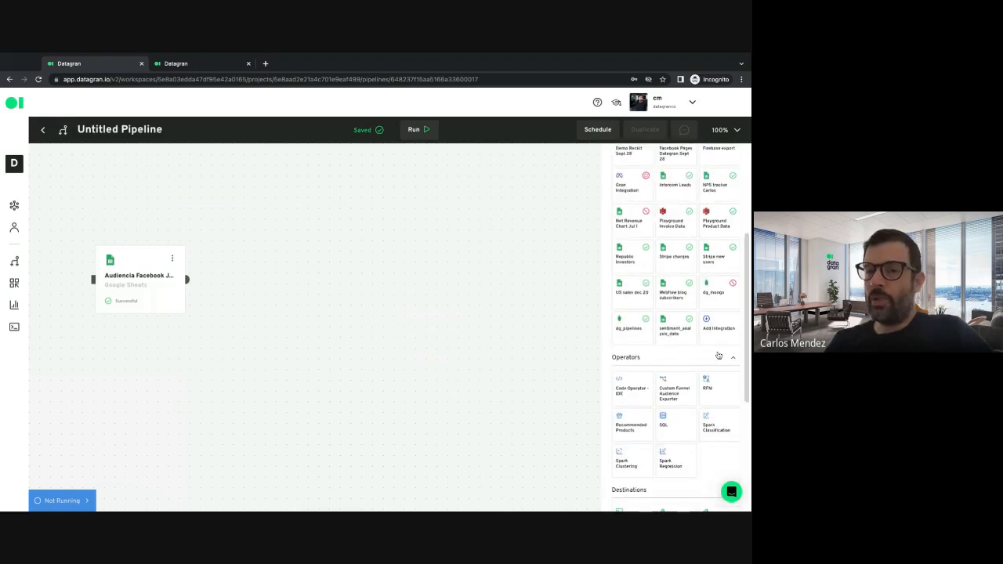
pyautogui.scroll(-1, 719, 356)
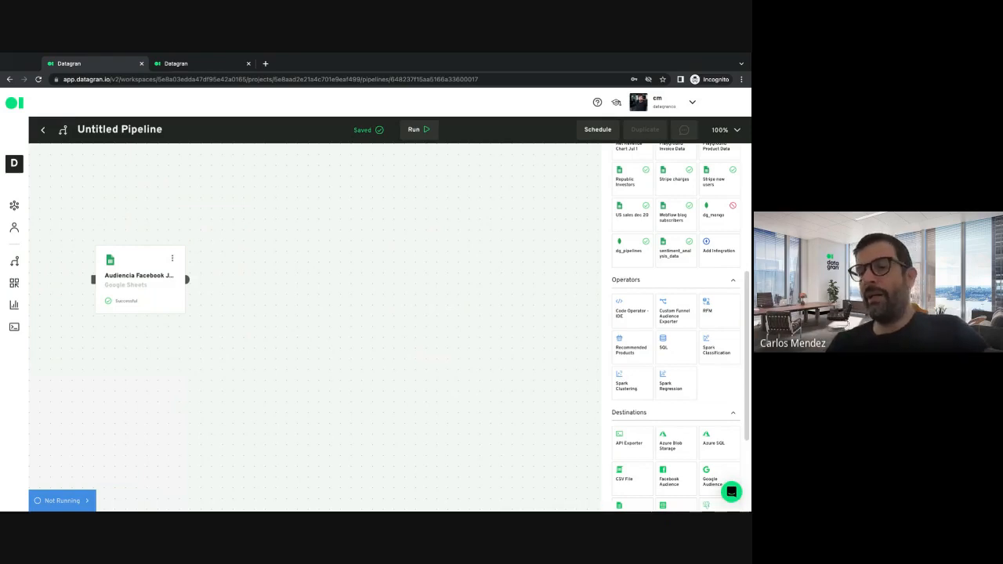
pyautogui.moveTo(673, 344); pyautogui.dragTo(312, 284)
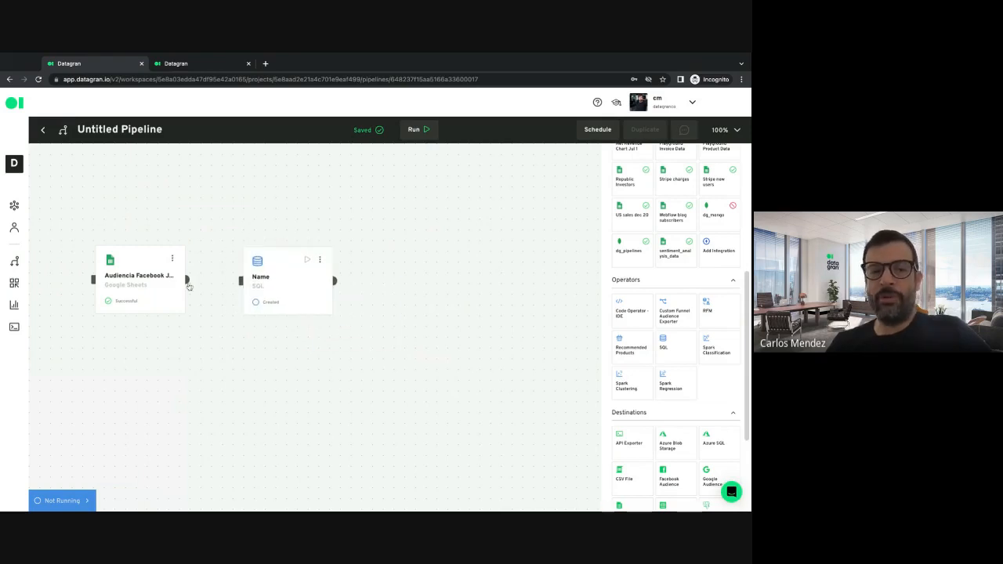
pyautogui.moveTo(188, 281); pyautogui.dragTo(242, 282)
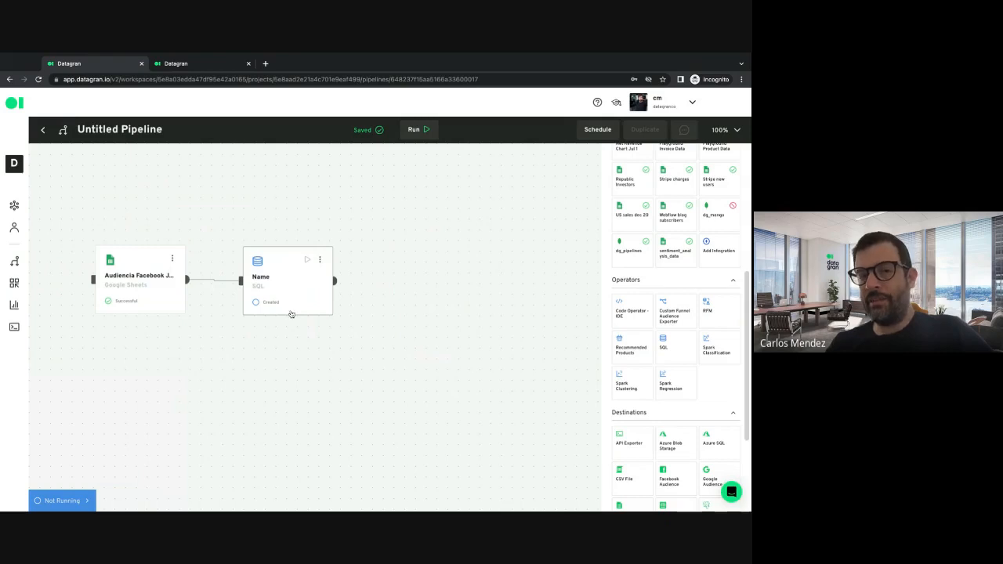
# Step: Open the SQL operator for editing, examine its query configuration and close it without changes
pyautogui.click(322, 262)
pyautogui.click(334, 277)
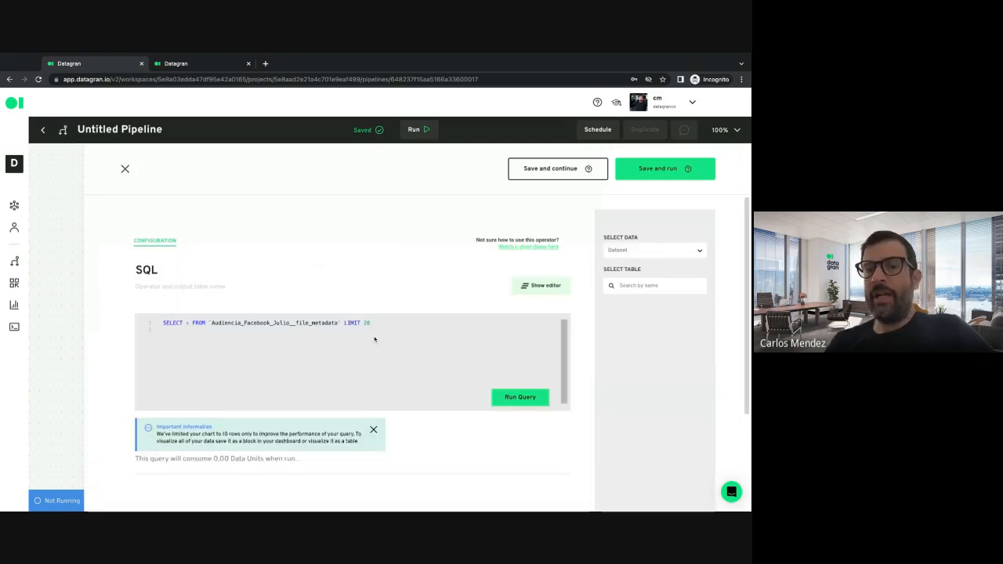
pyautogui.scroll(-2, 395, 254)
pyautogui.scroll(2, 439, 372)
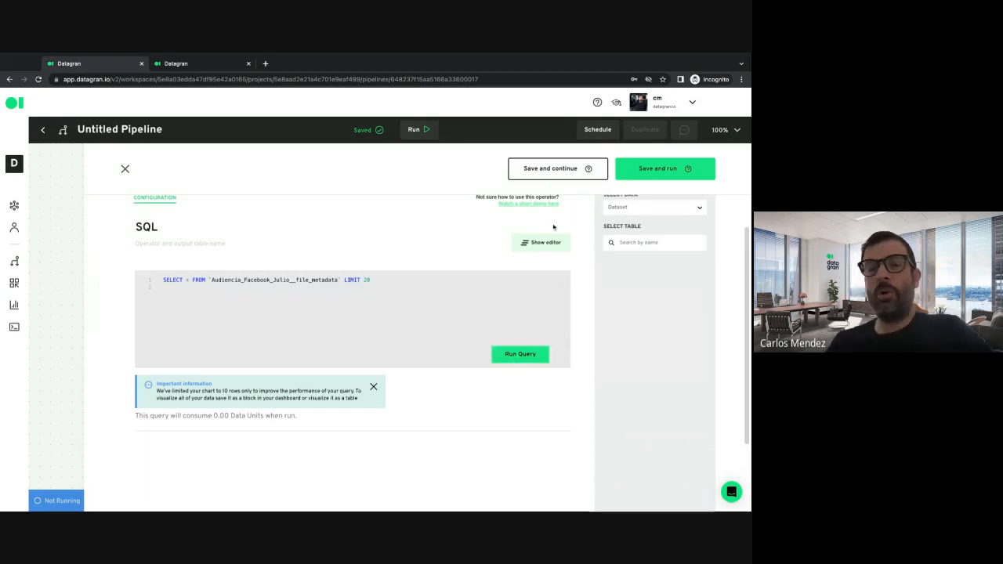
pyautogui.click(655, 173)
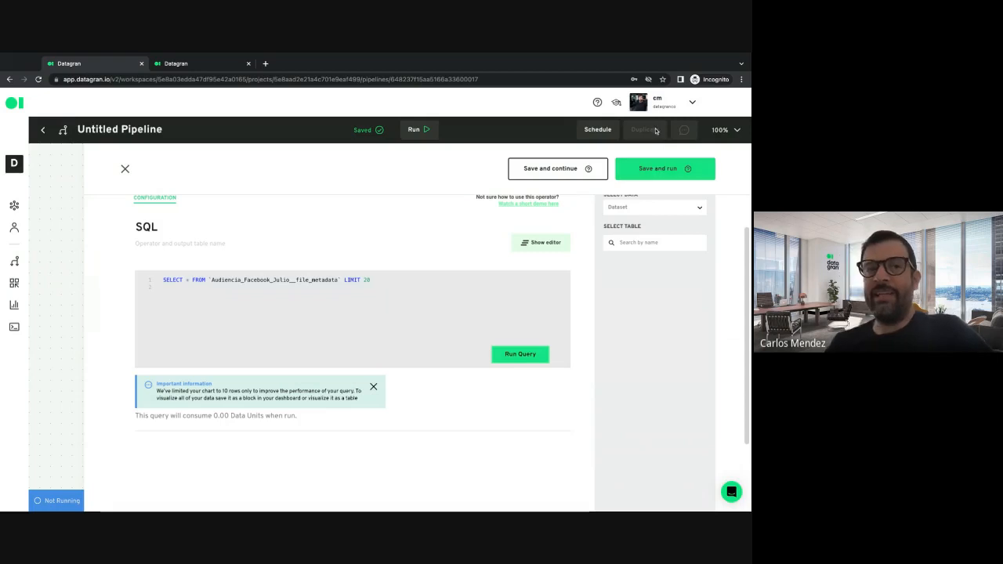
pyautogui.click(124, 169)
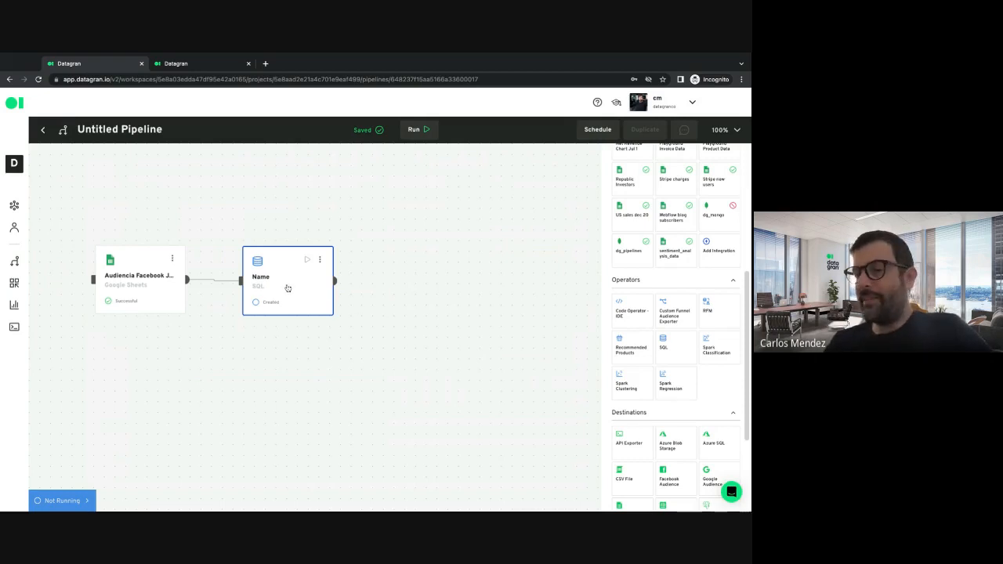
# Step: Add a CSV File destination beside the SQL operator and connect the operator's output to it
pyautogui.scroll(-2, 667, 369)
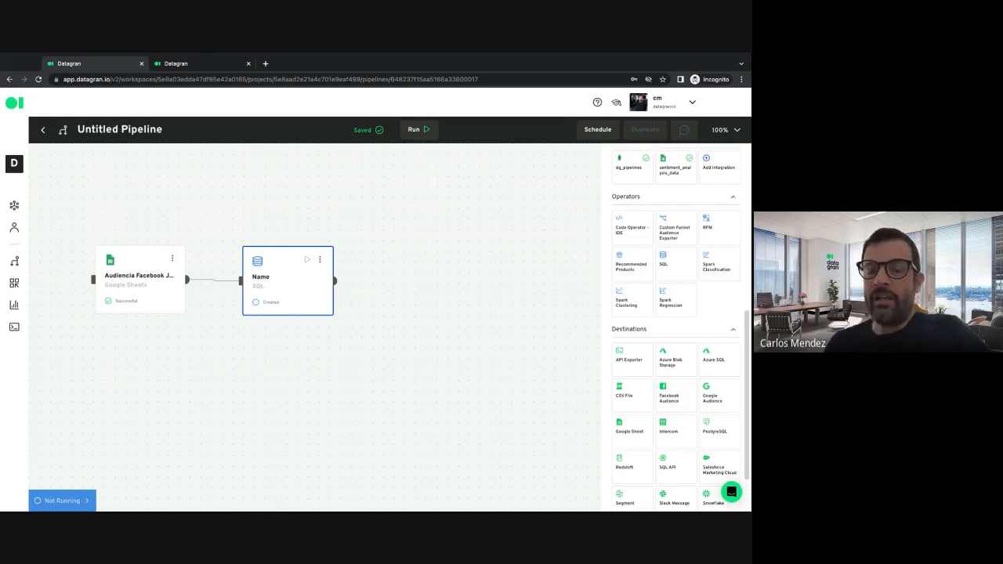
pyautogui.scroll(1, 628, 207)
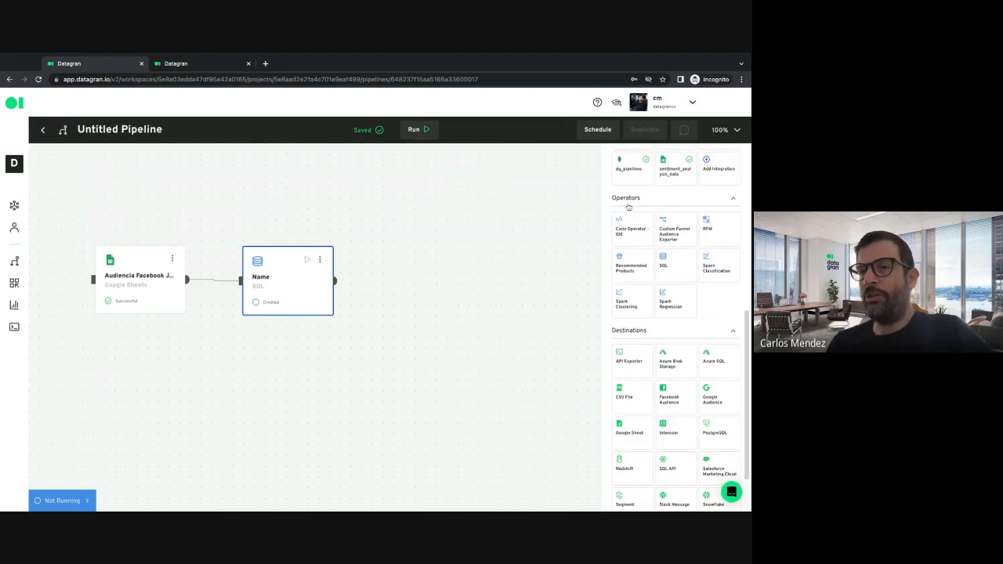
pyautogui.scroll(3, 635, 200)
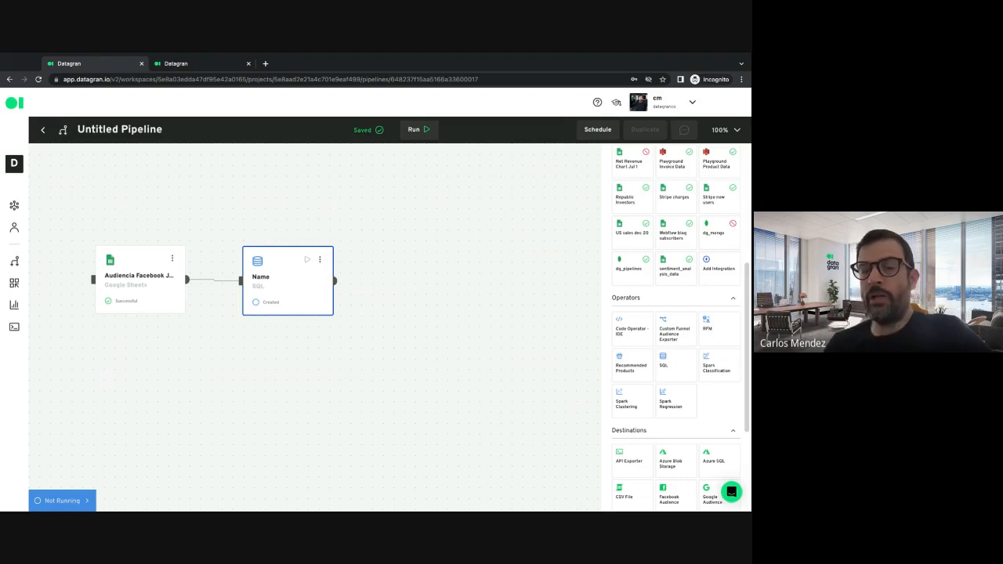
pyautogui.scroll(-1, 670, 380)
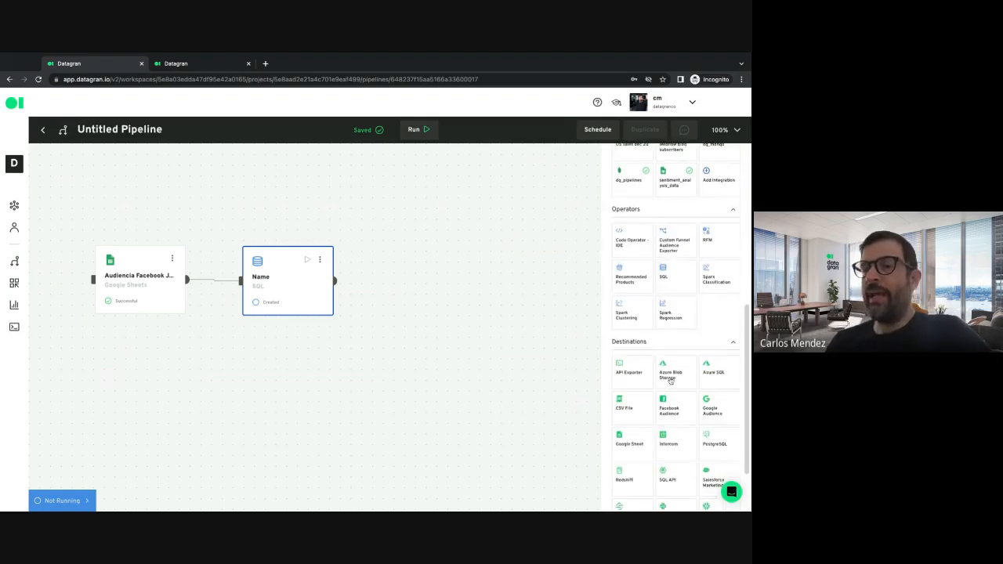
pyautogui.scroll(-1, 670, 380)
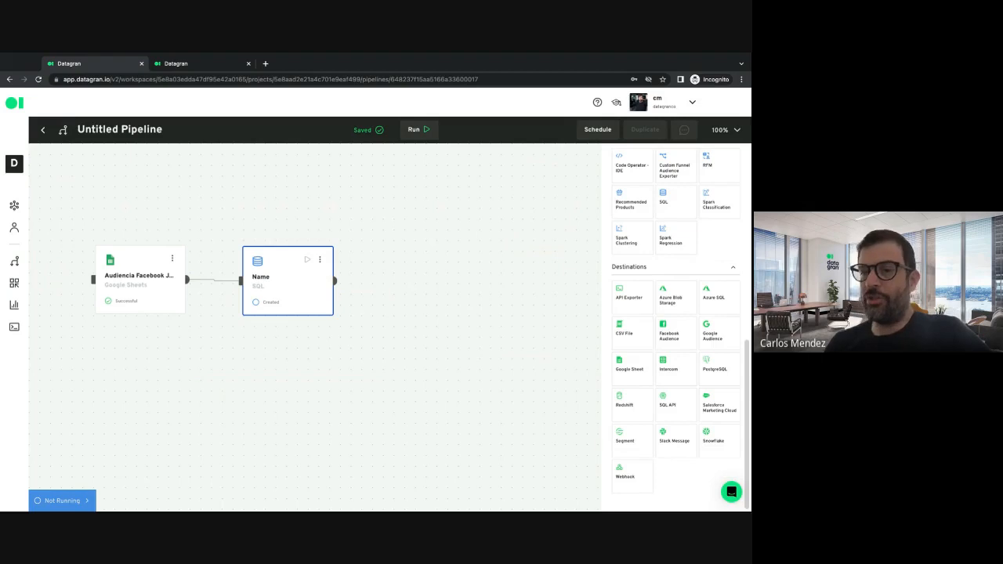
pyautogui.moveTo(628, 345); pyautogui.dragTo(421, 266)
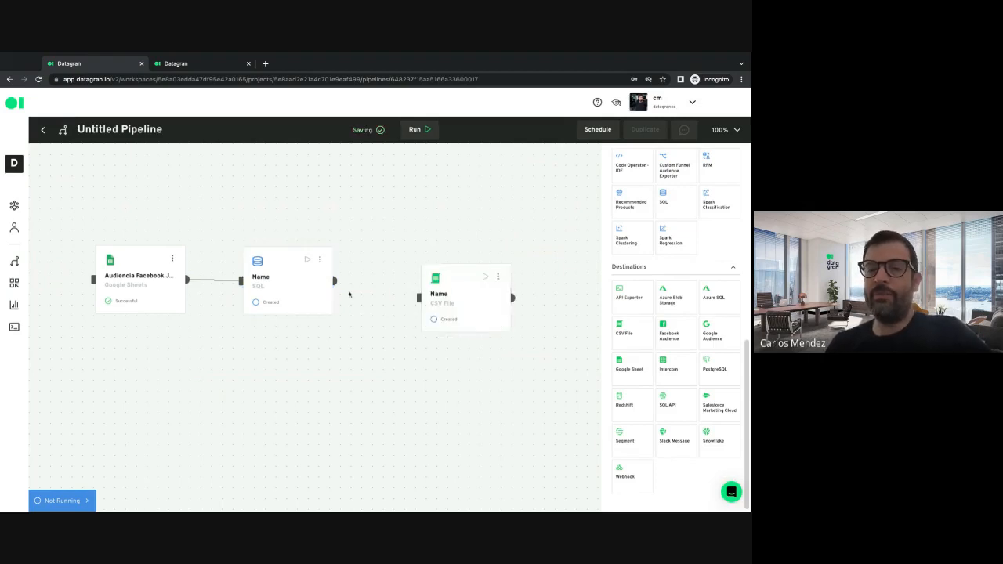
pyautogui.moveTo(335, 280); pyautogui.dragTo(419, 298)
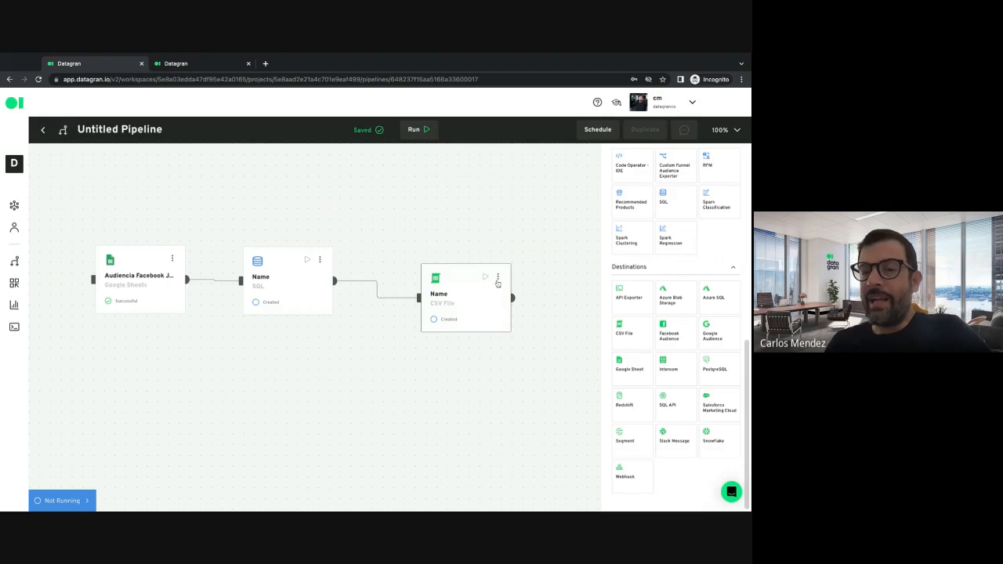
# Step: Open the CSV File destination for editing, examine its configuration fields and close it without changes
pyautogui.click(498, 280)
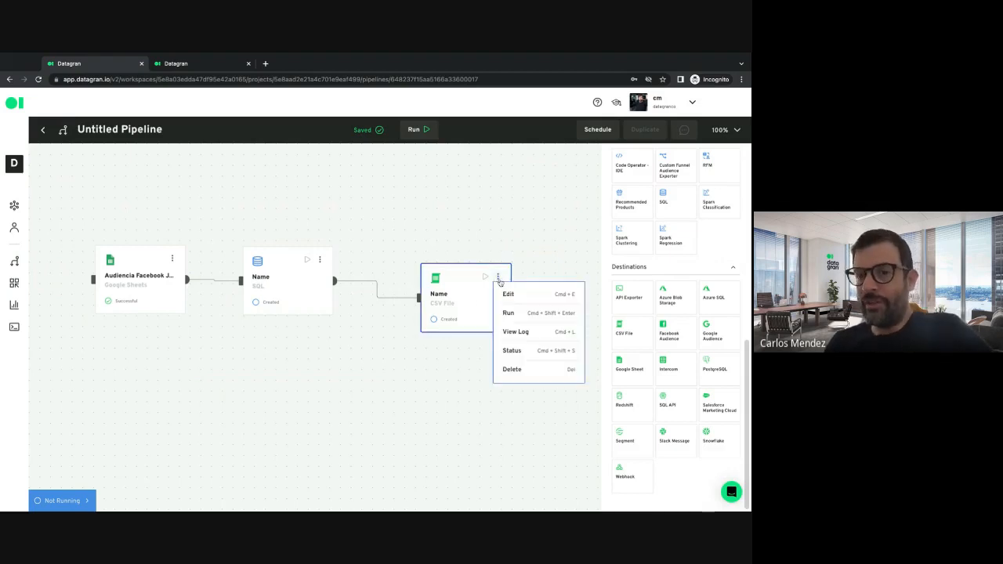
pyautogui.click(509, 294)
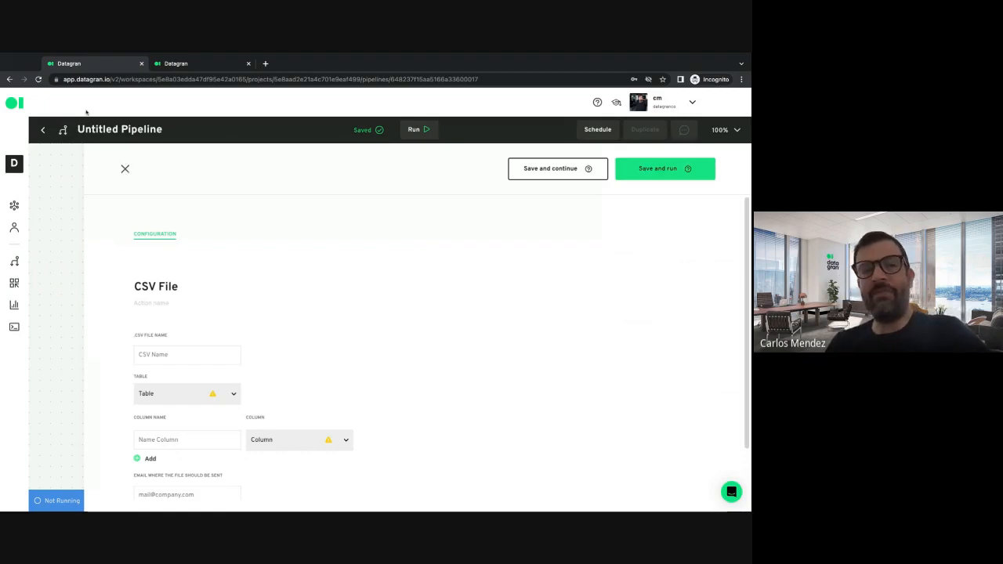
pyautogui.click(127, 170)
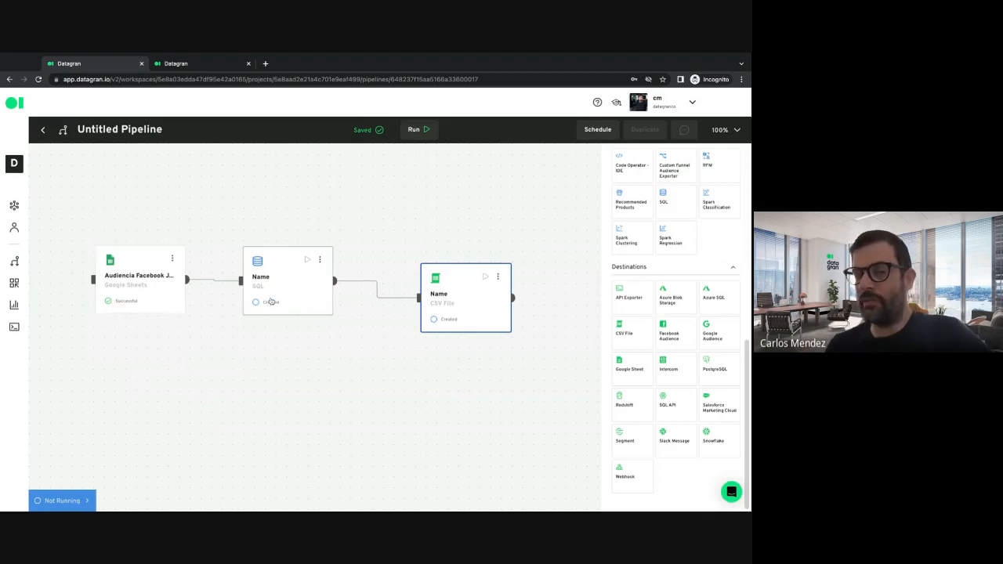
# Step: Open the pipeline scheduler, examine its frequency and timezone options, and close it without saving
pyautogui.moveTo(306, 260)
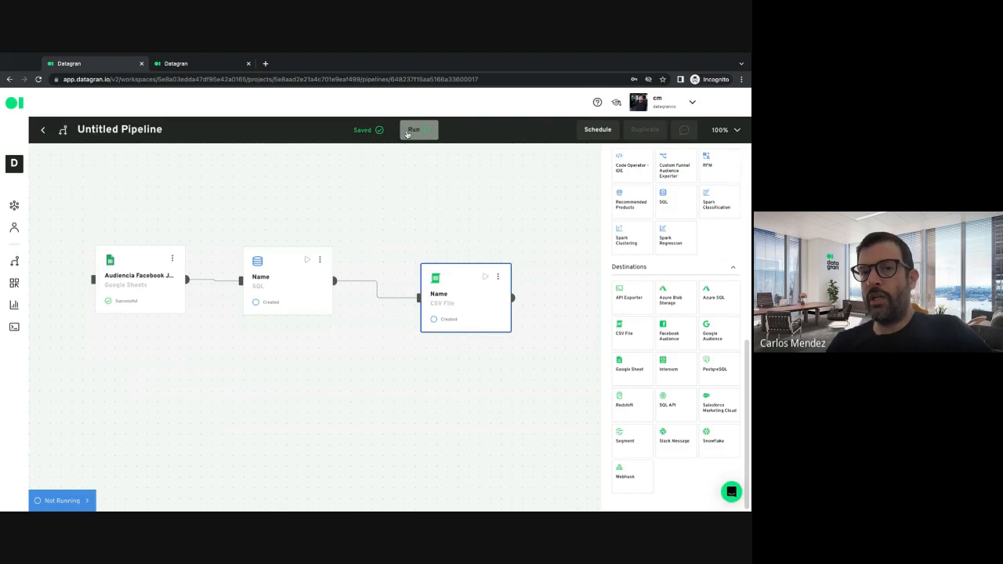
pyautogui.click(593, 130)
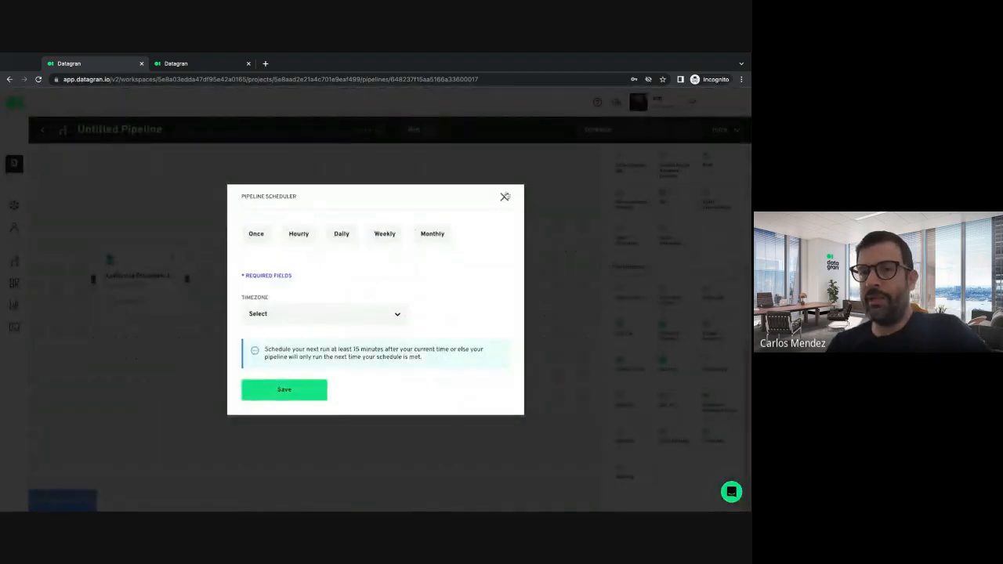
pyautogui.click(504, 198)
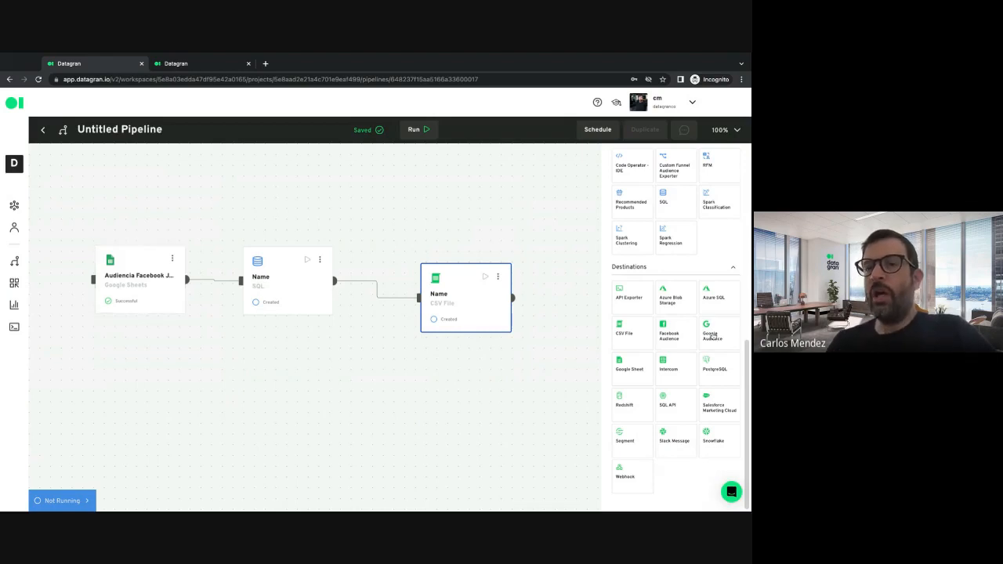
pyautogui.scroll(1, 676, 268)
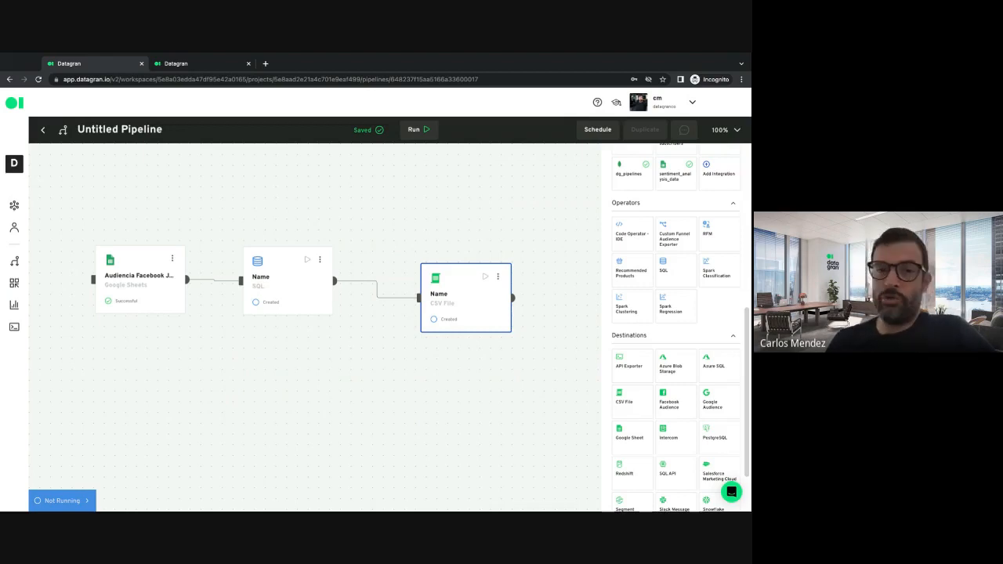
pyautogui.scroll(-1, 675, 329)
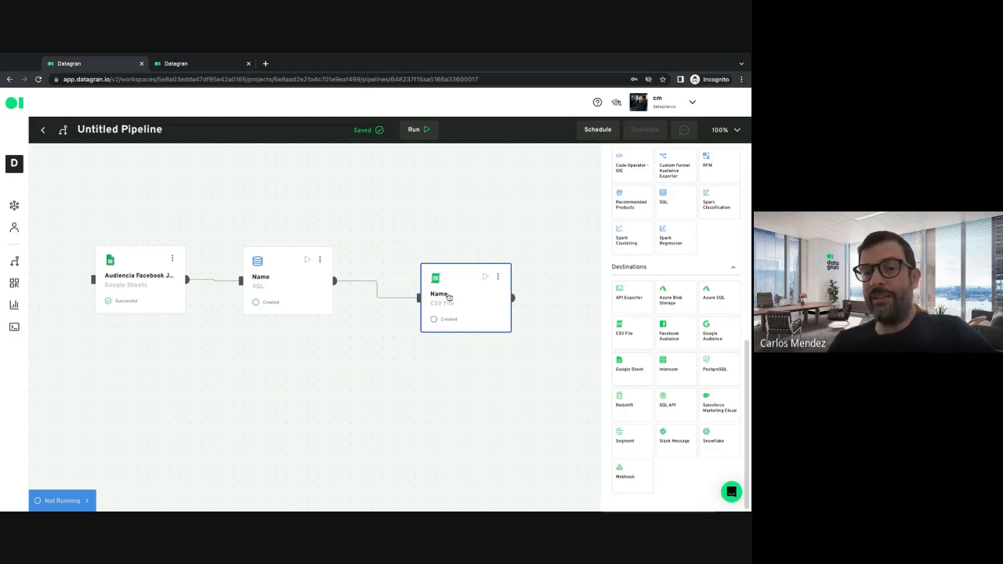
# Step: Move the CSV File element slightly lower on the canvas and delete its connection from the SQL operator
pyautogui.moveTo(449, 275); pyautogui.dragTo(449, 298)
pyautogui.click(377, 304)
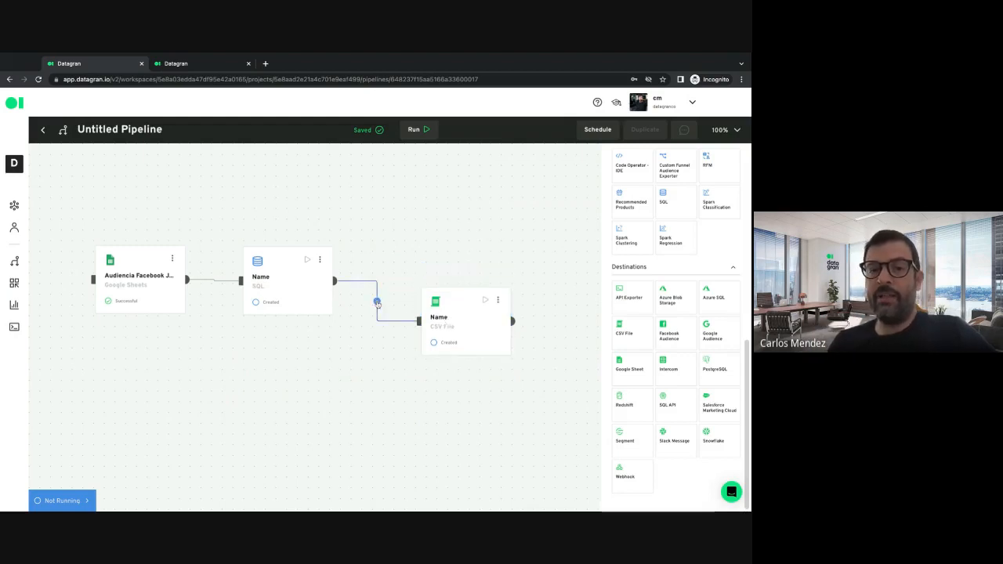
pyautogui.press('BackSpace')
# Step: Connect the Audiencia Facebook Julio integration directly to the CSV File destination and move that destination well below the SQL operator
pyautogui.moveTo(187, 282)
pyautogui.mouseDown()
pyautogui.moveTo(282, 368)
pyautogui.moveTo(418, 326)
pyautogui.mouseUp()
pyautogui.moveTo(187, 281); pyautogui.dragTo(420, 322)
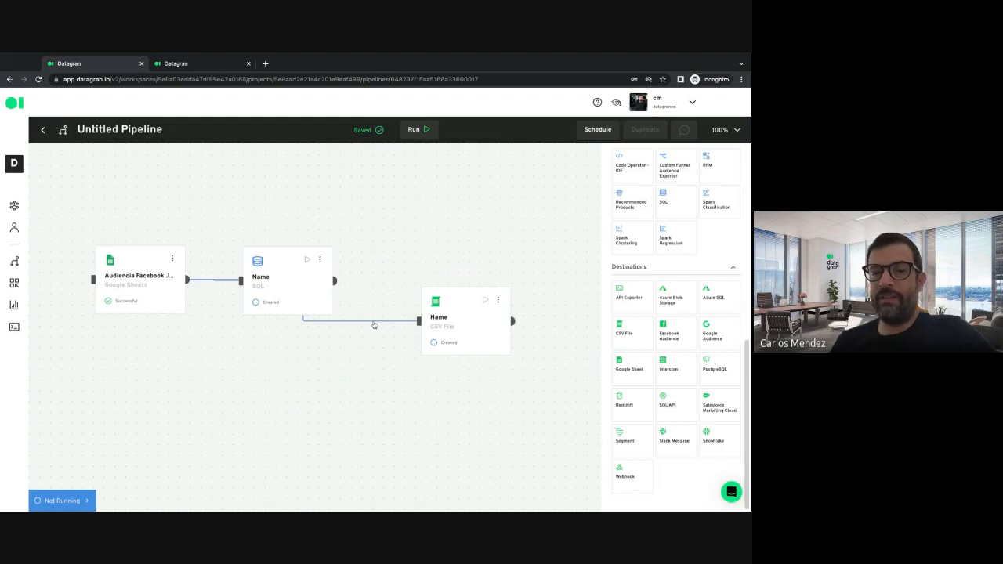
pyautogui.moveTo(445, 310); pyautogui.dragTo(454, 384)
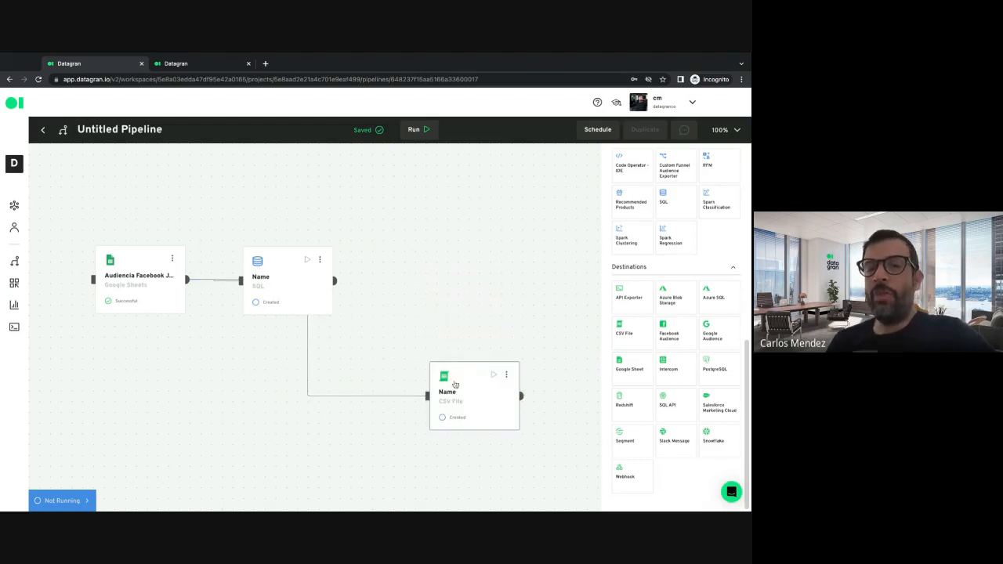